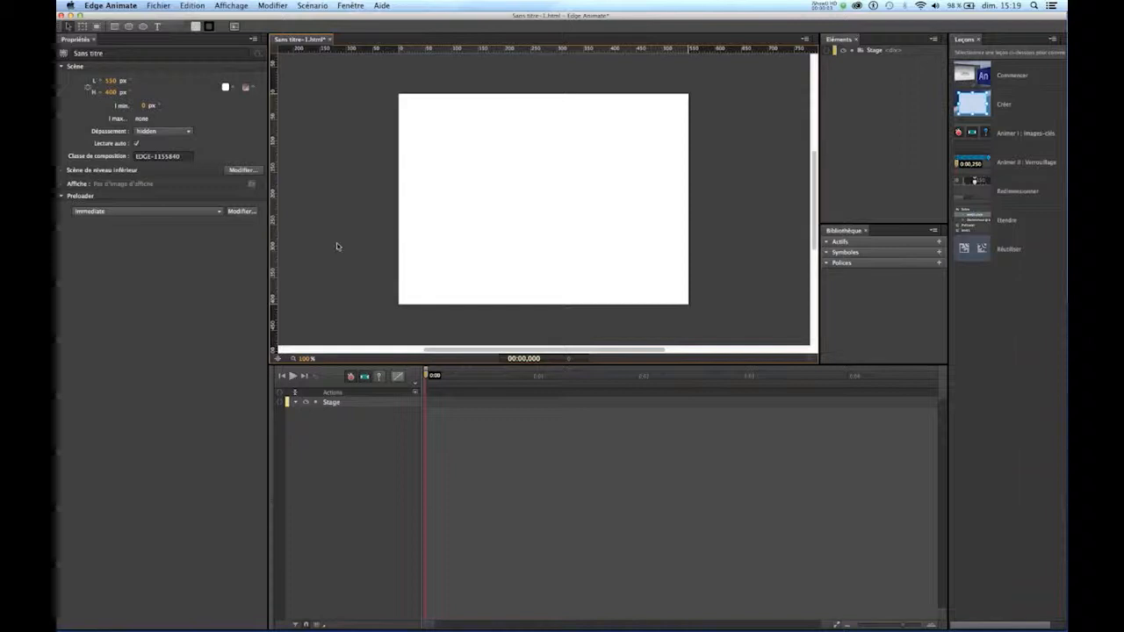
# Draw a rectangle about 189 by 111 px near the centre of the stage and shift it slightly
pyautogui.click(114, 27)
pyautogui.click(490, 151)
pyautogui.moveTo(490, 151); pyautogui.dragTo(592, 209)
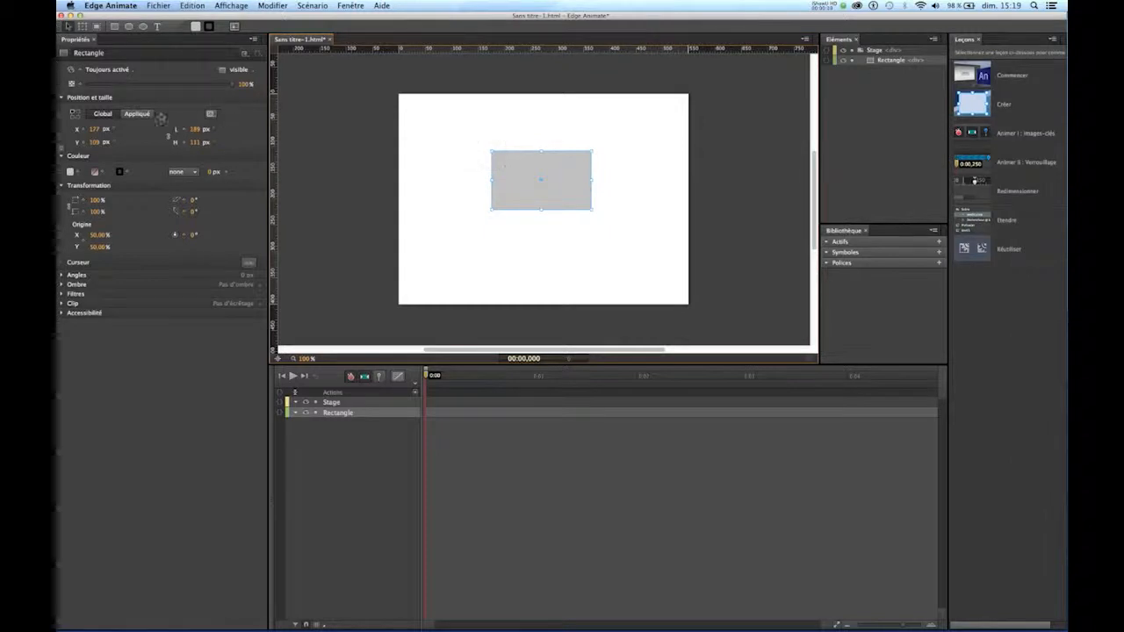
pyautogui.moveTo(524, 173); pyautogui.dragTo(572, 169)
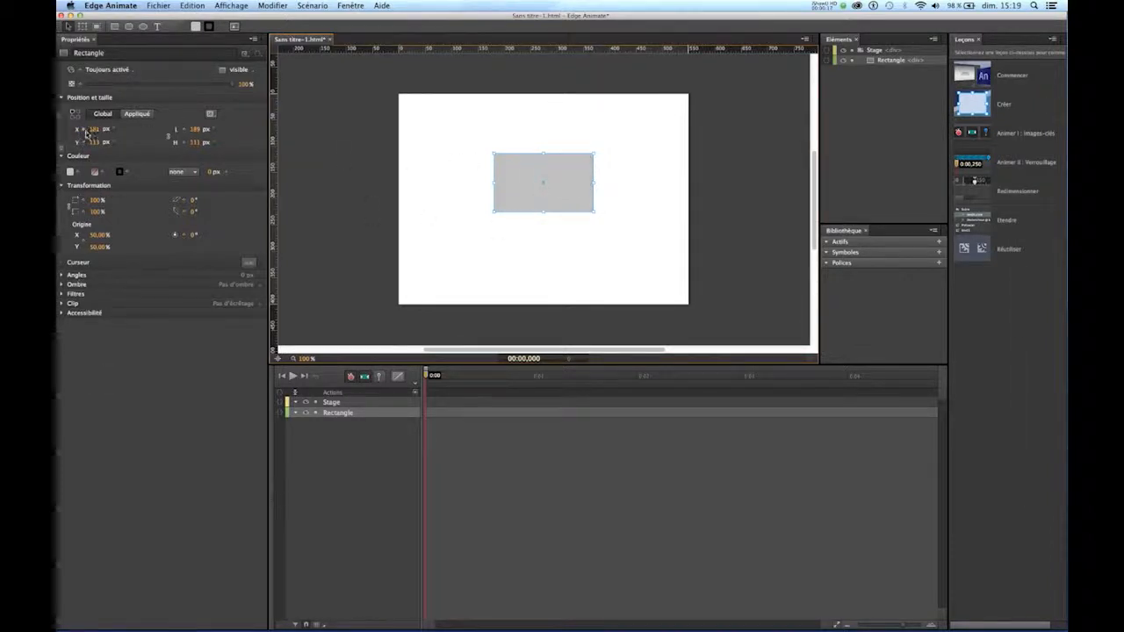
# Set the rectangle's position to about X 188, Y 127 px and its size to about 189 by 108 px
pyautogui.click(89, 131)
pyautogui.moveTo(91, 129)
pyautogui.mouseDown()
pyautogui.moveTo(132, 129)
pyautogui.moveTo(97, 129)
pyautogui.moveTo(98, 142)
pyautogui.moveTo(117, 143)
pyautogui.moveTo(97, 142)
pyautogui.mouseUp()
pyautogui.moveTo(195, 129)
pyautogui.mouseDown()
pyautogui.moveTo(253, 129)
pyautogui.moveTo(190, 130)
pyautogui.moveTo(200, 143)
pyautogui.moveTo(239, 143)
pyautogui.moveTo(189, 142)
pyautogui.mouseUp()
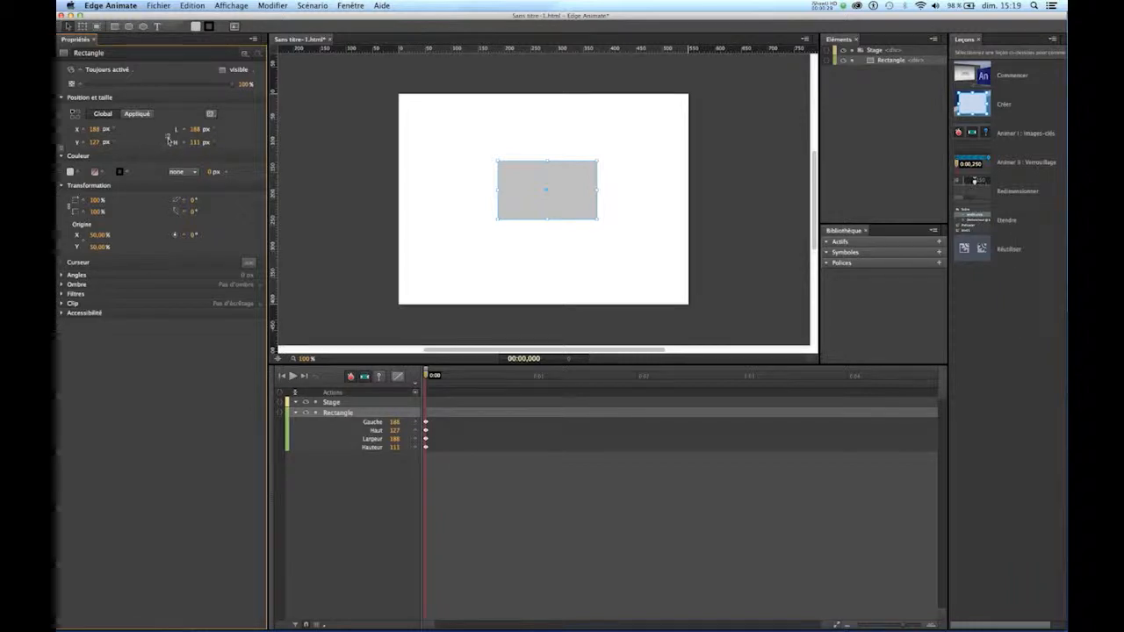
pyautogui.moveTo(195, 142)
pyautogui.mouseDown()
pyautogui.moveTo(225, 143)
pyautogui.moveTo(195, 142)
pyautogui.moveTo(196, 131)
pyautogui.mouseUp()
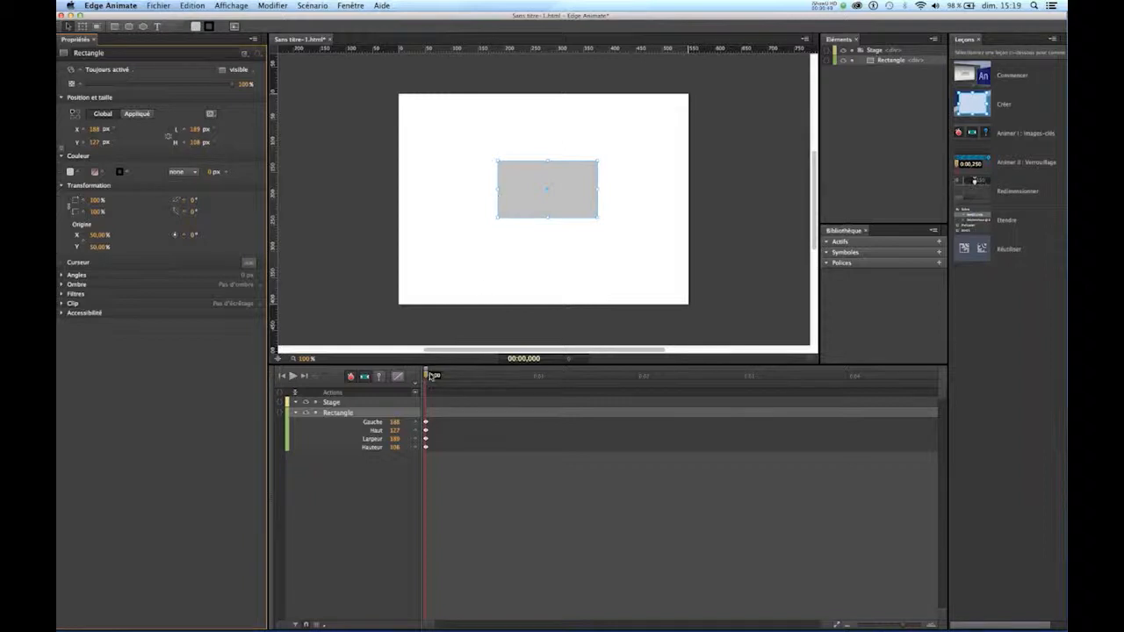
# Try animating the rectangle's width to 375 px at 1 second, preview it, and undo the width change
pyautogui.moveTo(426, 378); pyautogui.dragTo(534, 387)
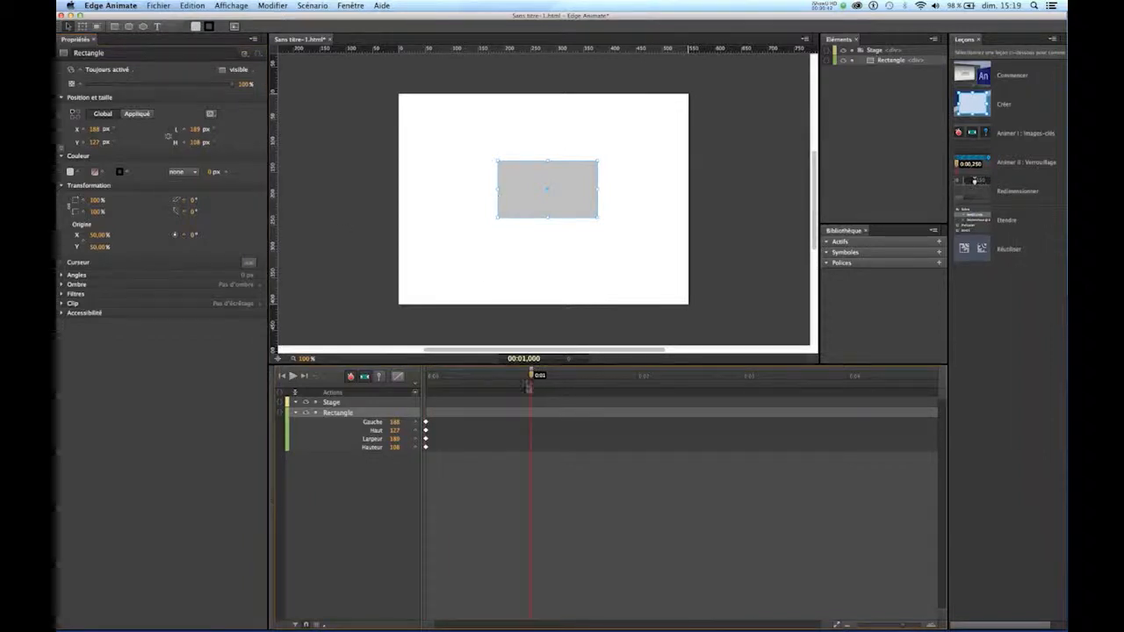
pyautogui.moveTo(194, 130); pyautogui.dragTo(292, 132)
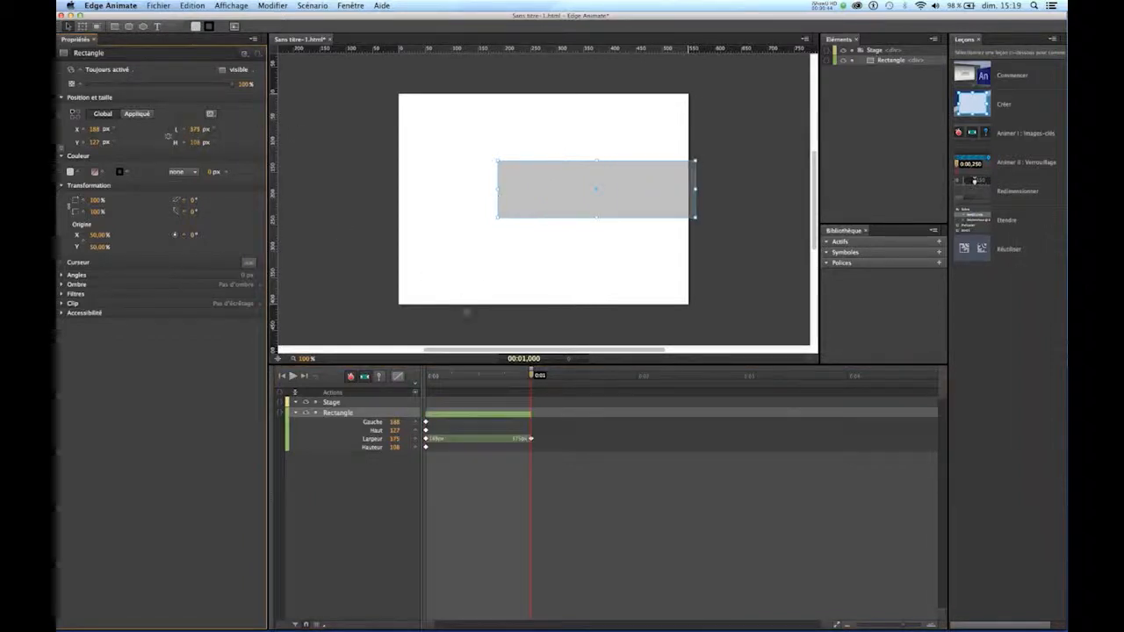
pyautogui.moveTo(531, 381); pyautogui.dragTo(427, 379)
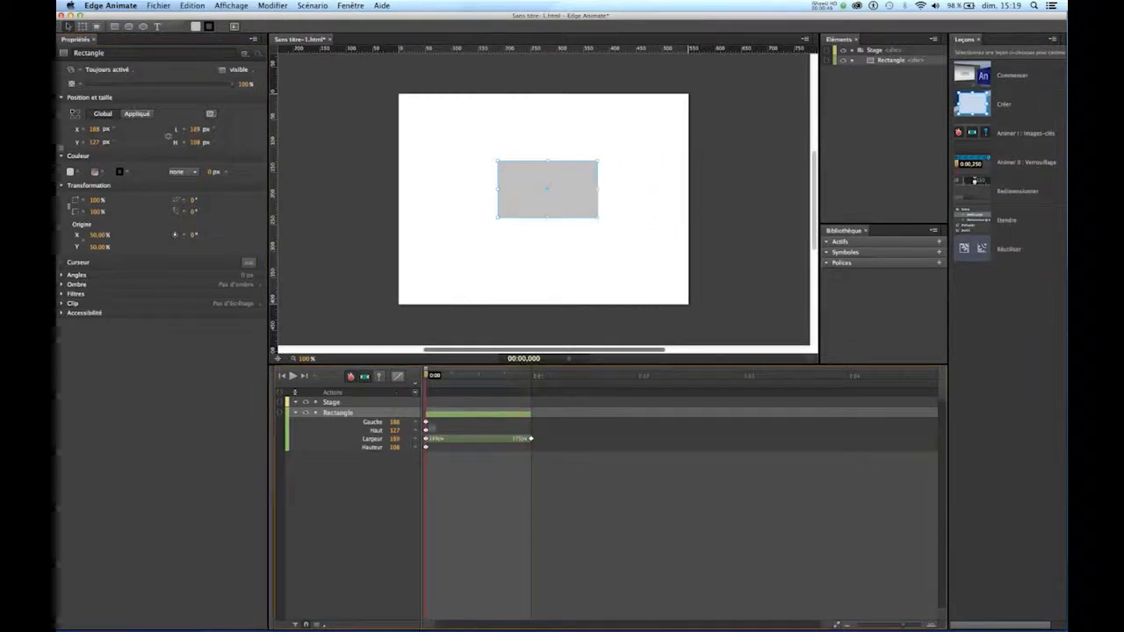
pyautogui.press('super+z')
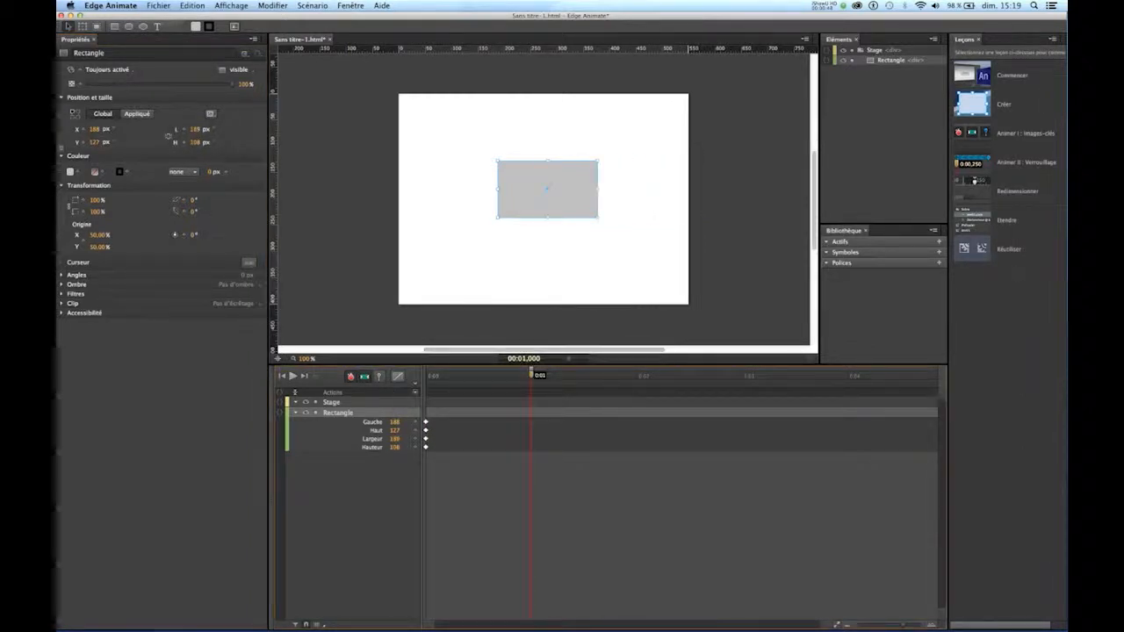
# Animate the rectangle's background colour from red at 1 second to blue at about 1.794 seconds
pyautogui.click(71, 173)
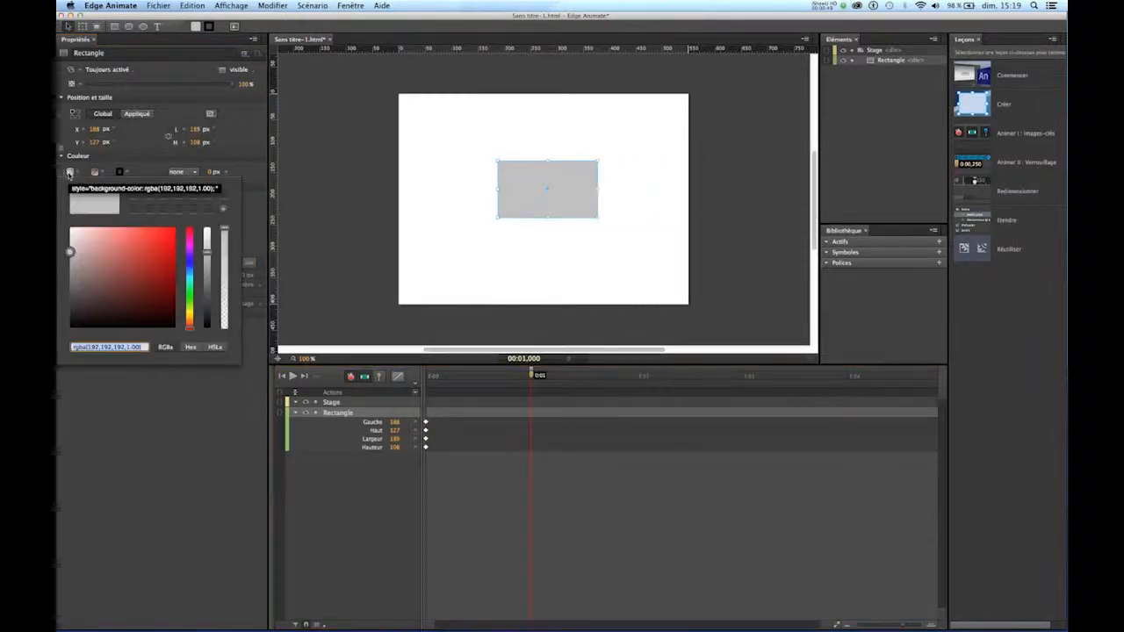
pyautogui.click(151, 245)
pyautogui.click(498, 491)
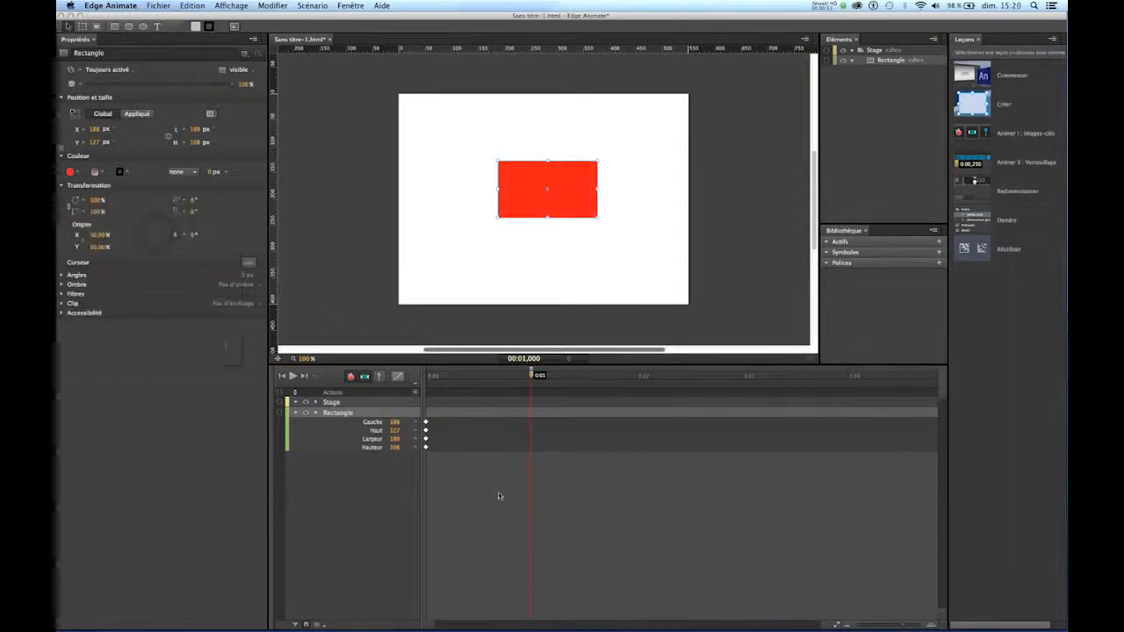
pyautogui.moveTo(531, 378); pyautogui.dragTo(616, 389)
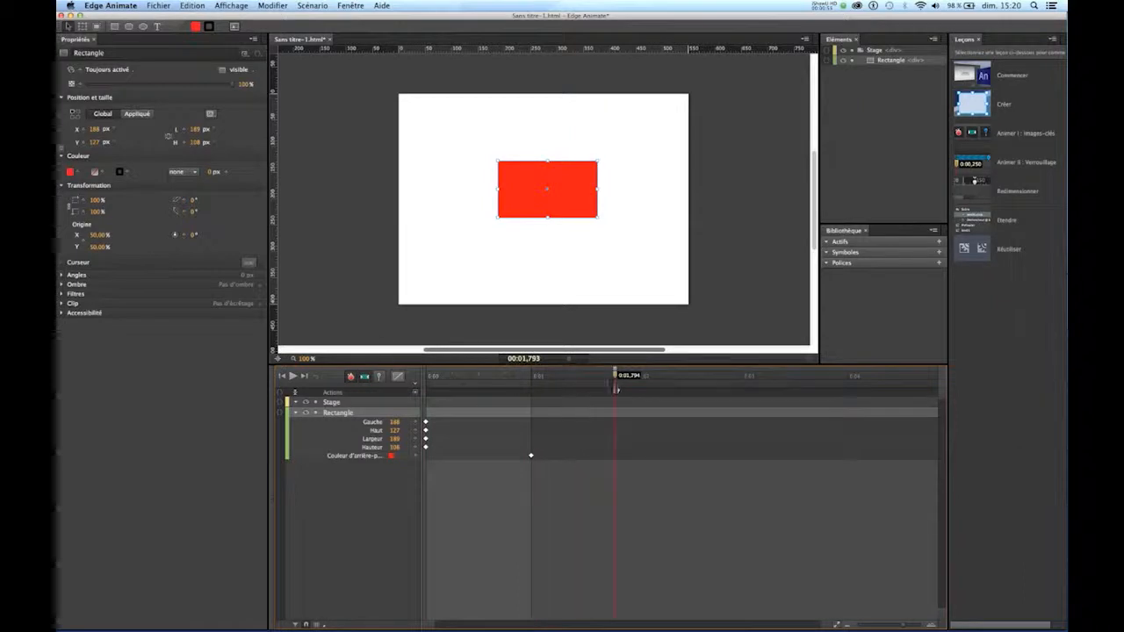
pyautogui.click(73, 173)
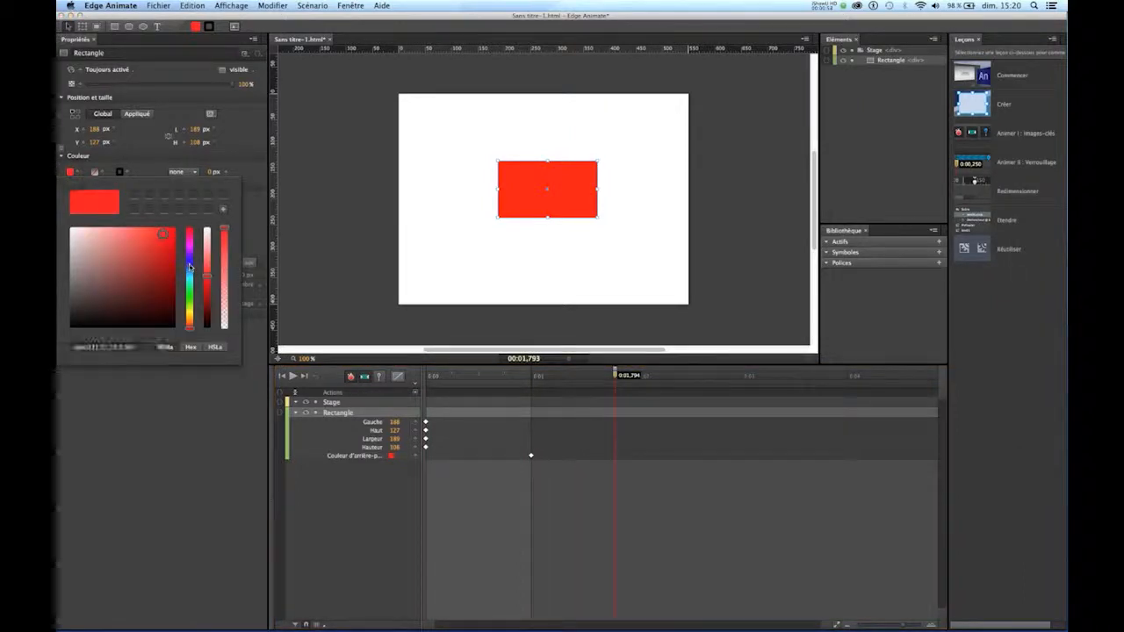
pyautogui.moveTo(189, 268); pyautogui.dragTo(174, 254)
pyautogui.click(425, 521)
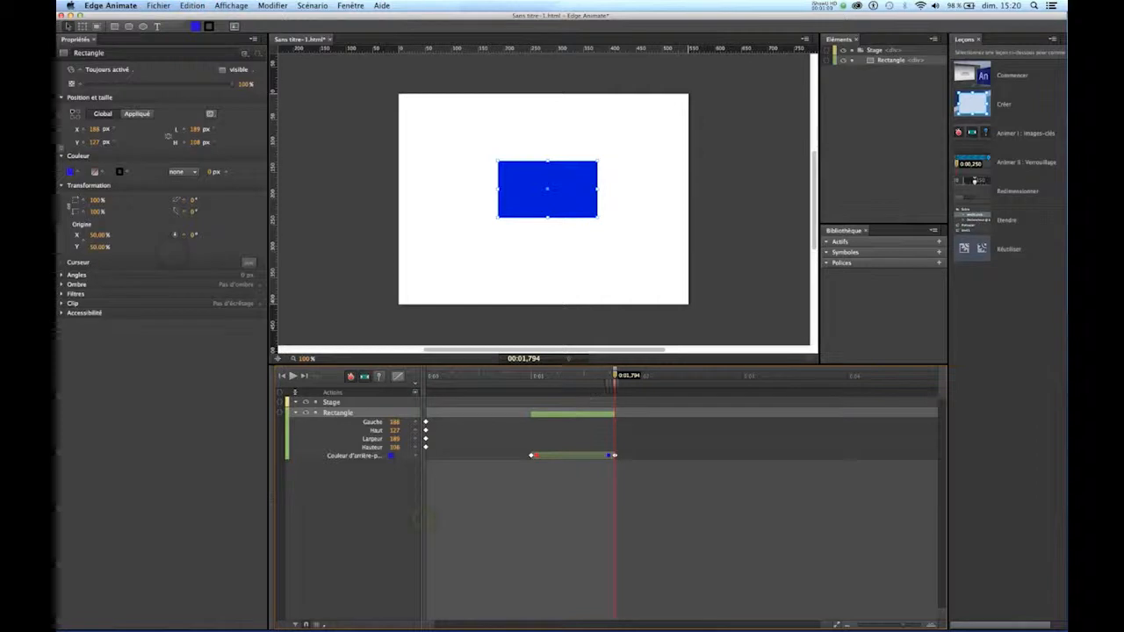
# Try scaling the rectangle to 132% and skewing it 16° and 24° at 1 second, and undo this along with the colour animation
pyautogui.moveTo(617, 376); pyautogui.dragTo(534, 379)
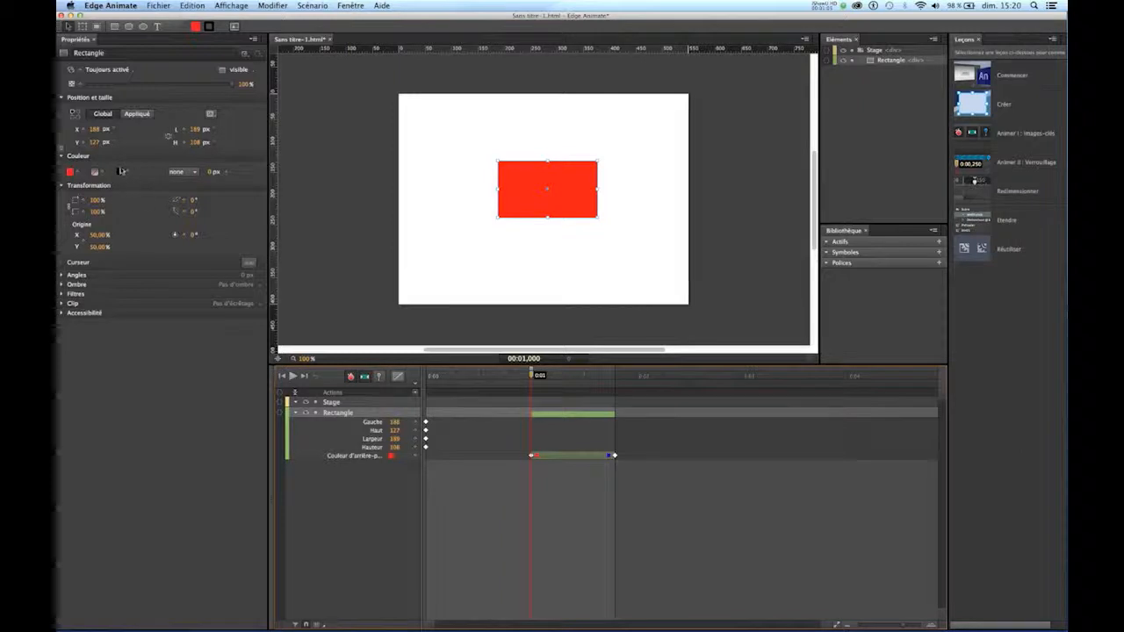
pyautogui.moveTo(96, 206); pyautogui.dragTo(198, 211)
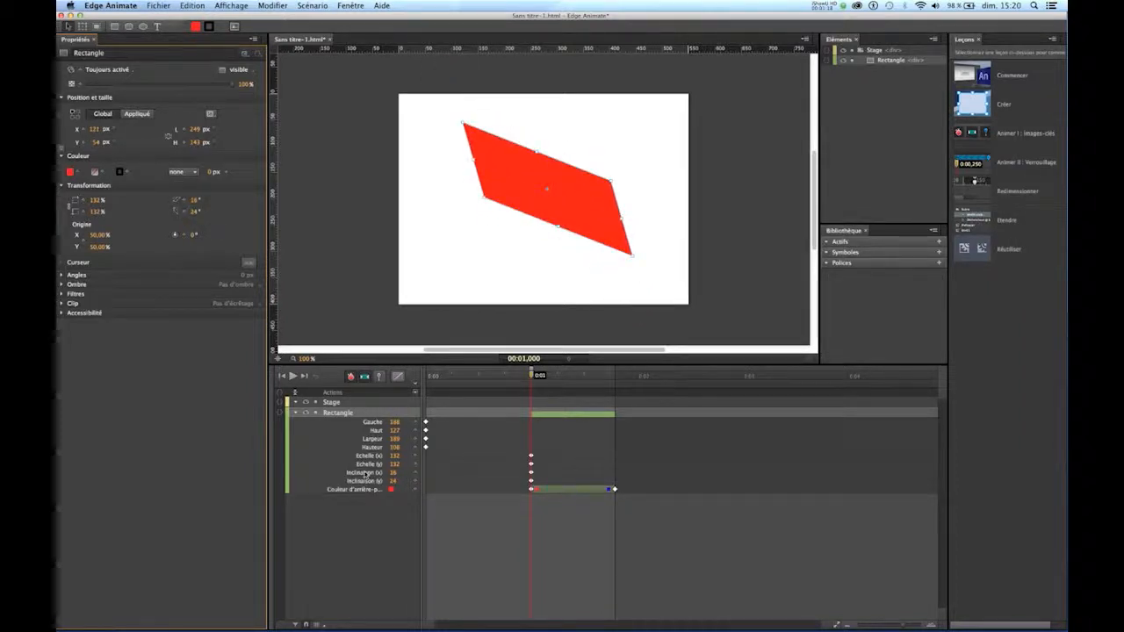
pyautogui.press('super+z')
pyautogui.press('super+z')
pyautogui.press('super+z')
pyautogui.press('super+z')
pyautogui.press('super+z')
pyautogui.press('super+z')
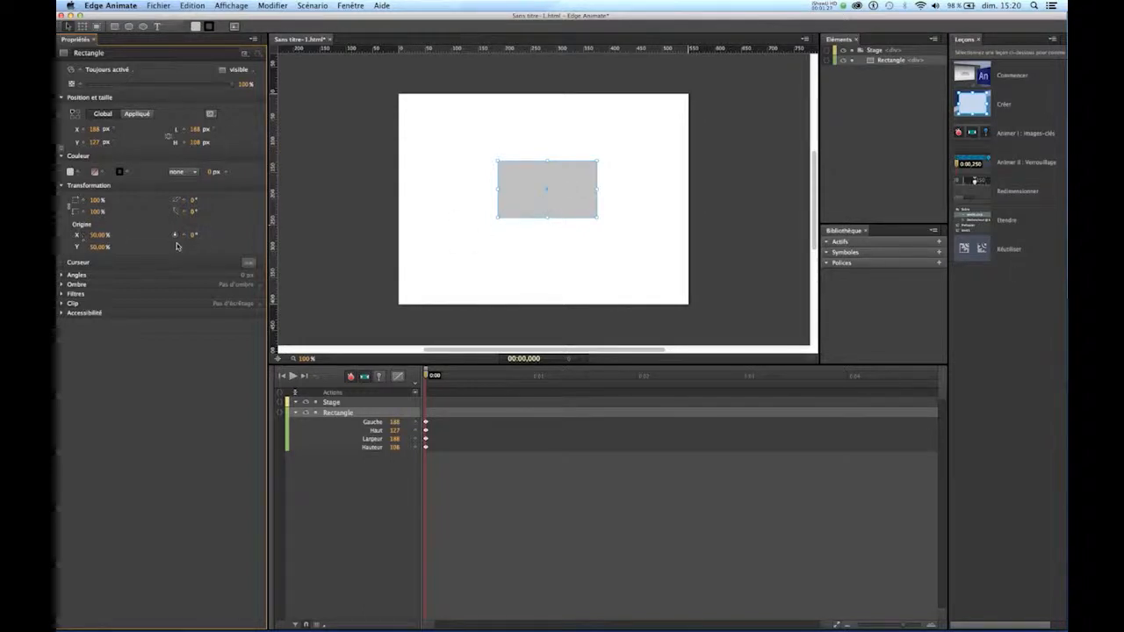
# Try rotating the rectangle by 5° and moving its horizontal transform origin, and undo both changes
pyautogui.moveTo(192, 239)
pyautogui.mouseDown()
pyautogui.moveTo(219, 235)
pyautogui.moveTo(197, 235)
pyautogui.mouseUp()
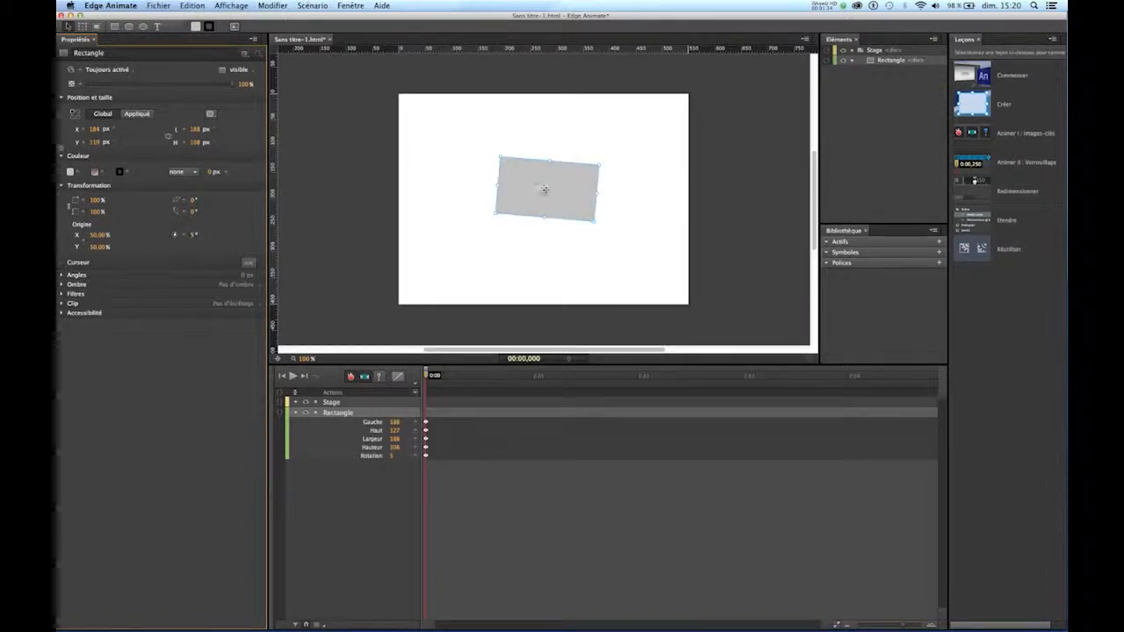
pyautogui.moveTo(99, 234); pyautogui.dragTo(218, 234)
pyautogui.press('super+z')
pyautogui.press('super+z')
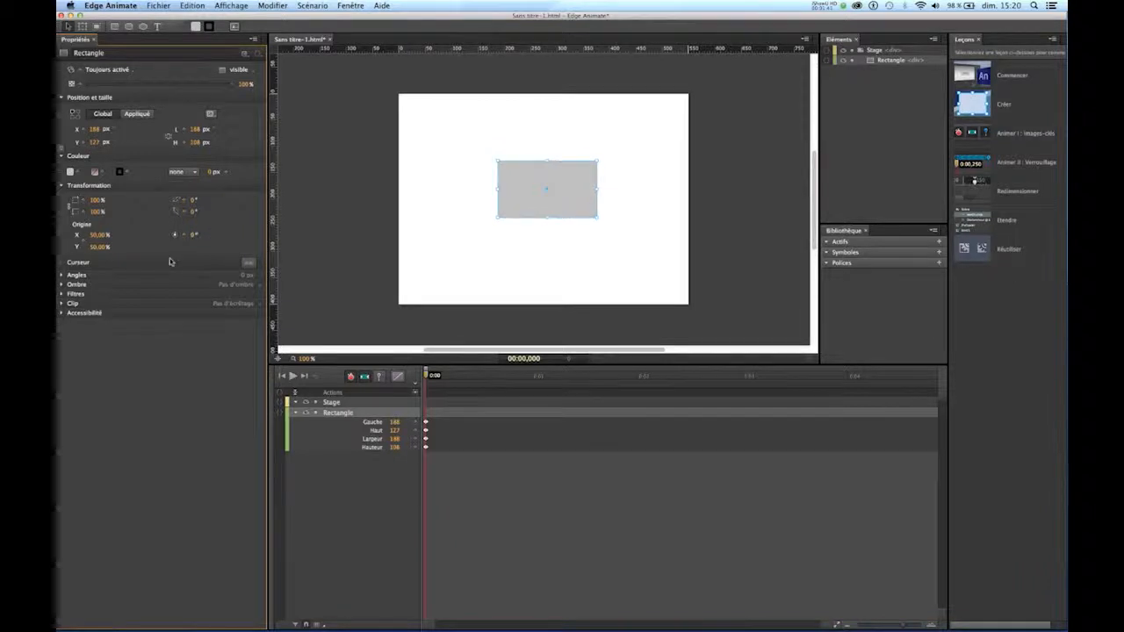
# Round the rectangle's corners individually: upper left 0, upper right 73, lower right 0 and lower left 30 px
pyautogui.click(67, 275)
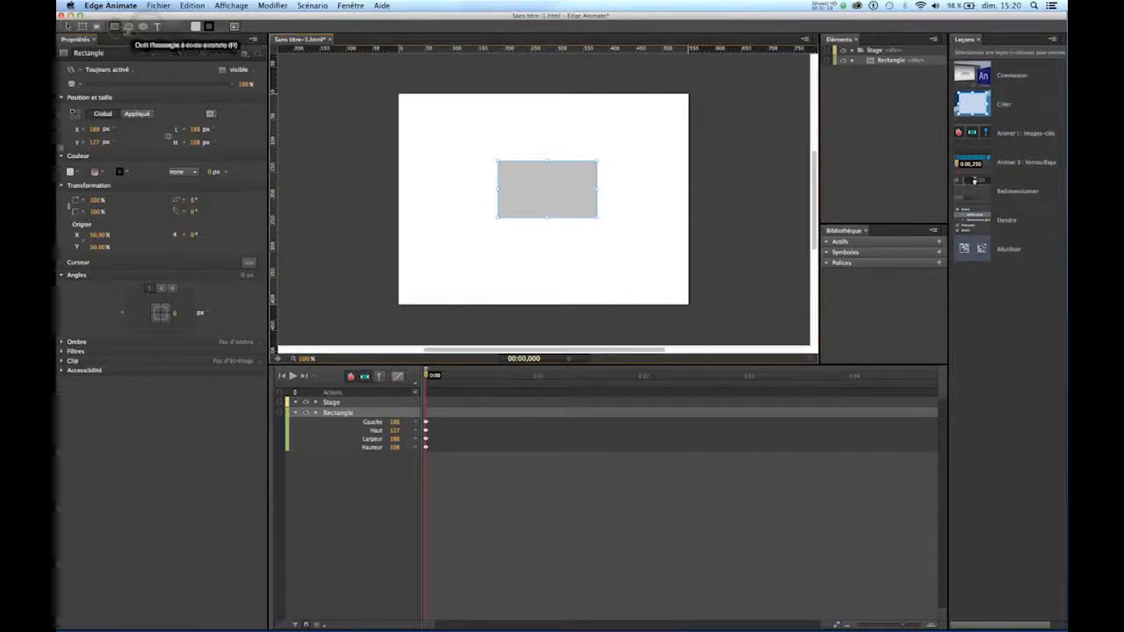
pyautogui.click(143, 28)
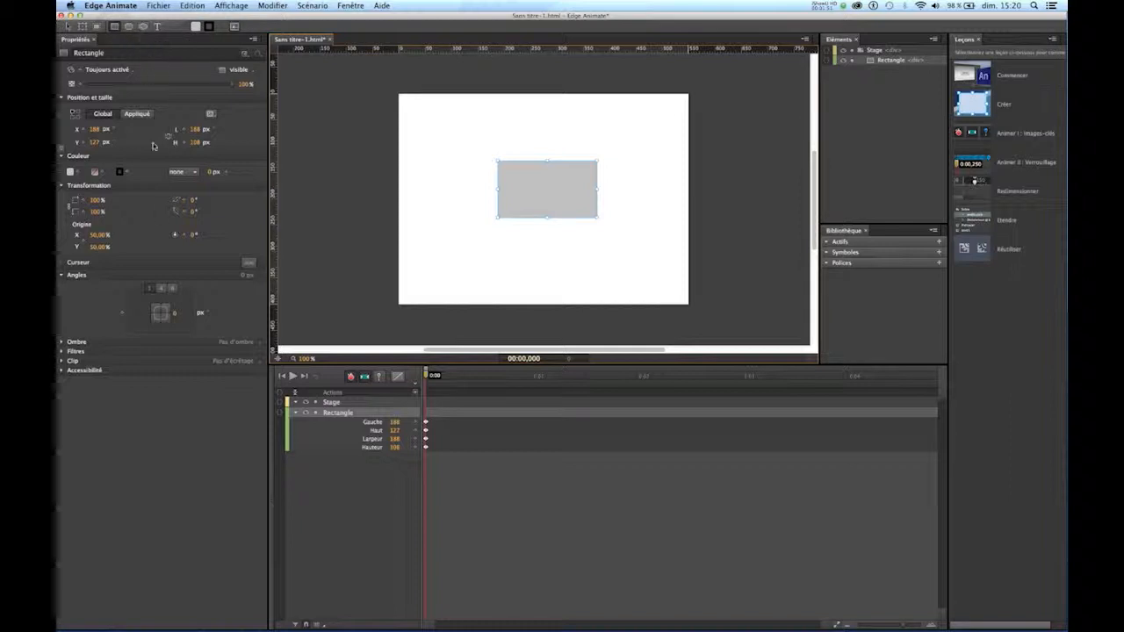
pyautogui.moveTo(174, 316)
pyautogui.mouseDown()
pyautogui.moveTo(210, 316)
pyautogui.moveTo(188, 313)
pyautogui.mouseUp()
pyautogui.click(162, 288)
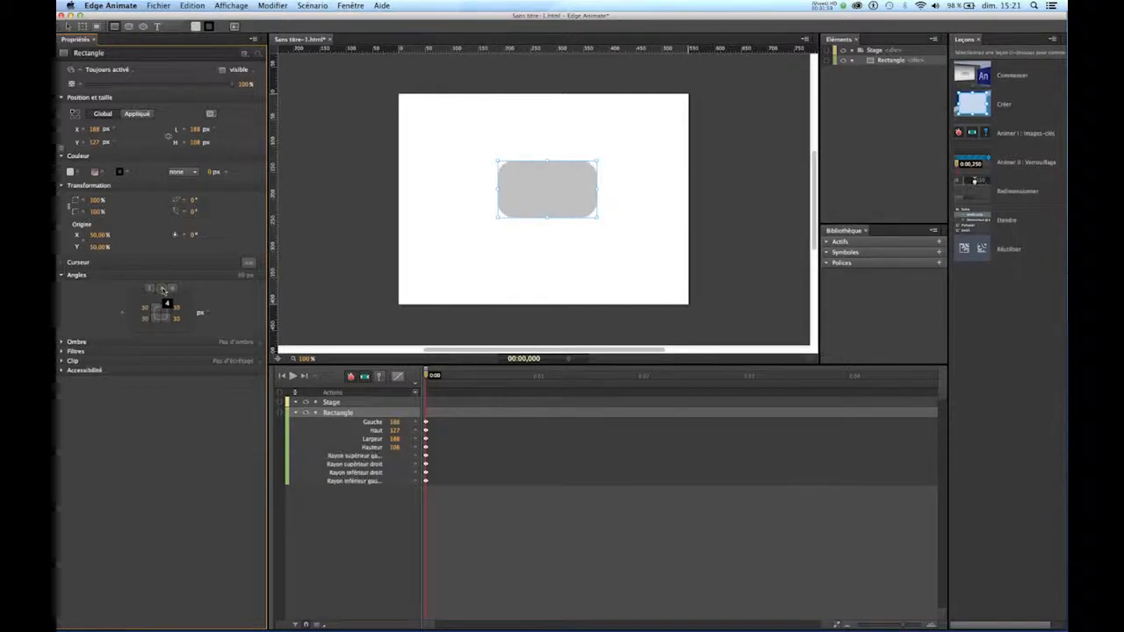
pyautogui.moveTo(176, 307); pyautogui.dragTo(114, 312)
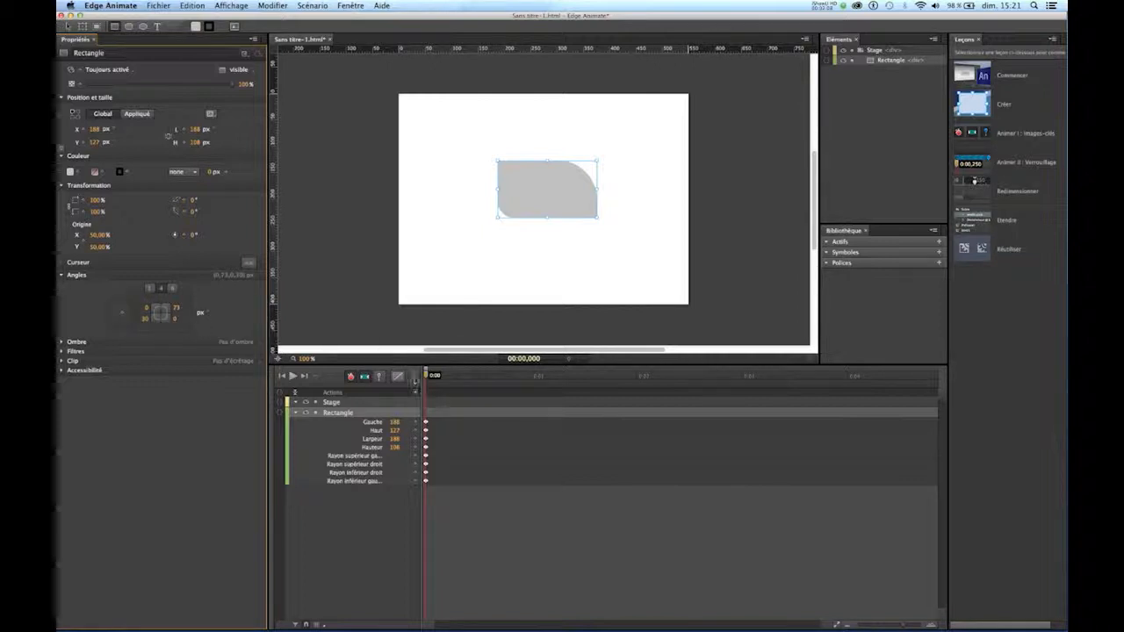
# Animate the upper-right and lower-left corner radii to new values at about 0.5 seconds and return the playhead to the start
pyautogui.press('space')
pyautogui.moveTo(177, 309); pyautogui.dragTo(219, 323)
pyautogui.moveTo(484, 377); pyautogui.dragTo(392, 383)
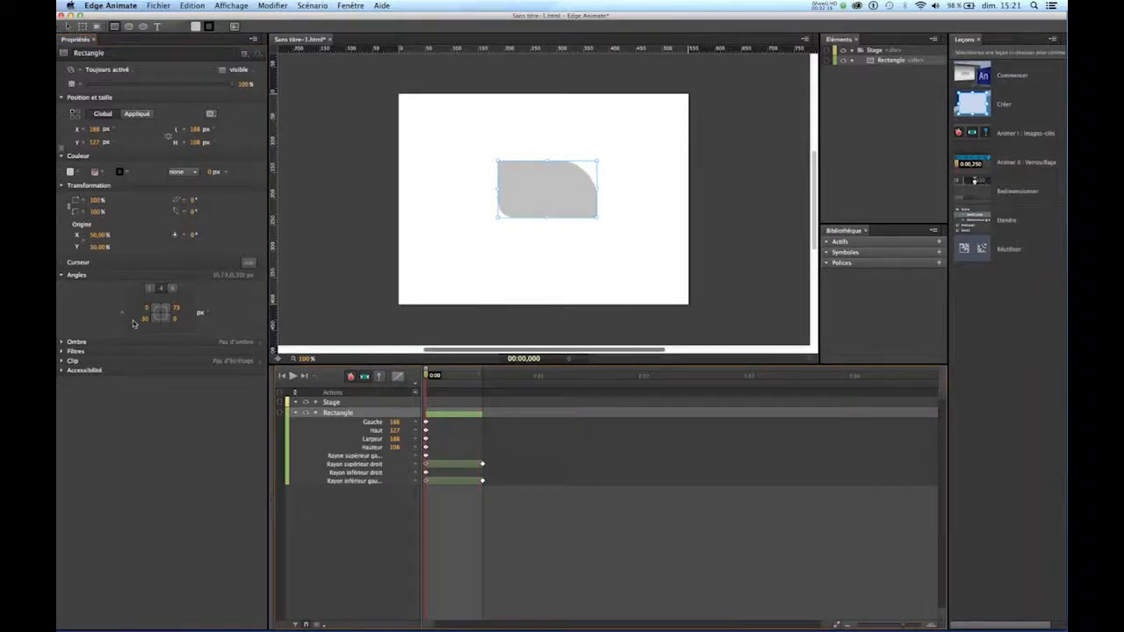
pyautogui.click(61, 276)
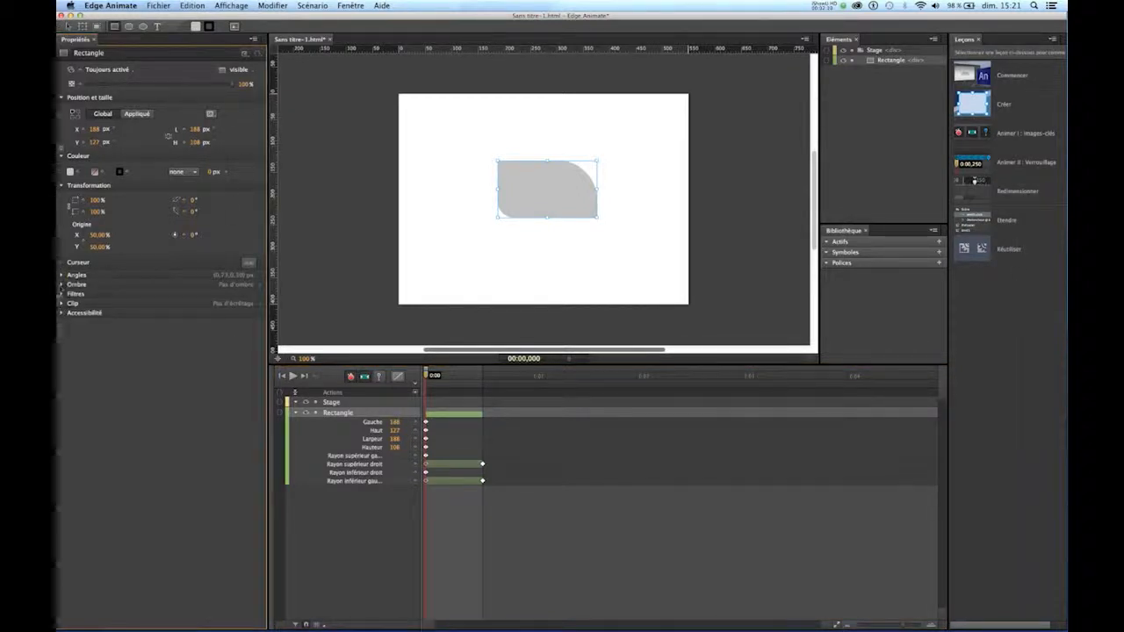
# Add a shadow to the rectangle with a 10 px blur and a vertical offset of -2 px
pyautogui.click(62, 285)
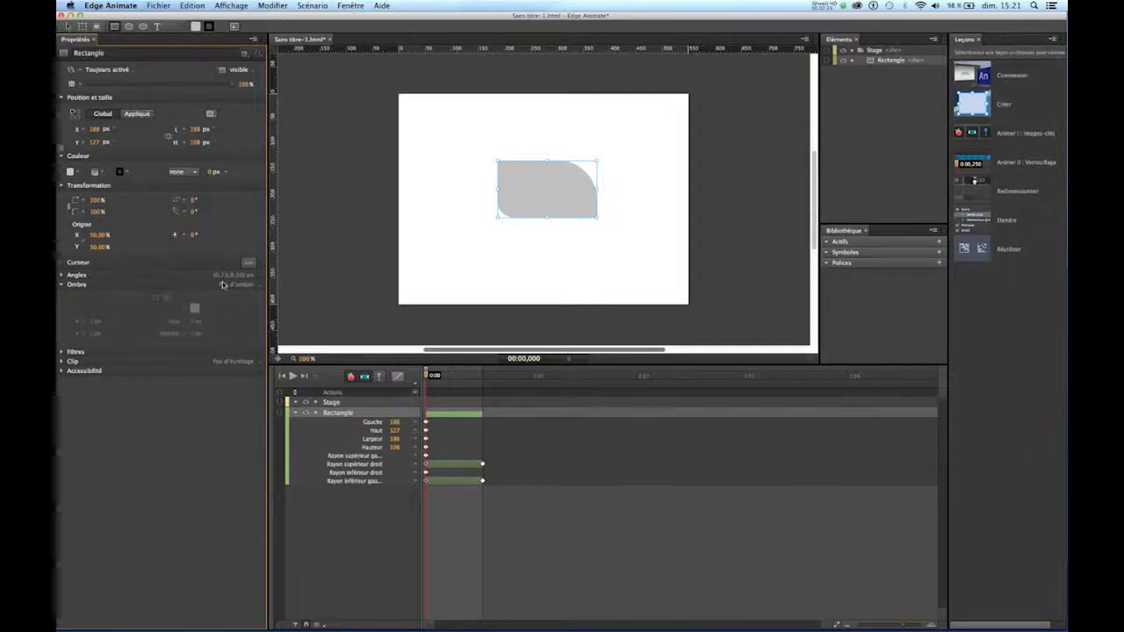
pyautogui.click(260, 285)
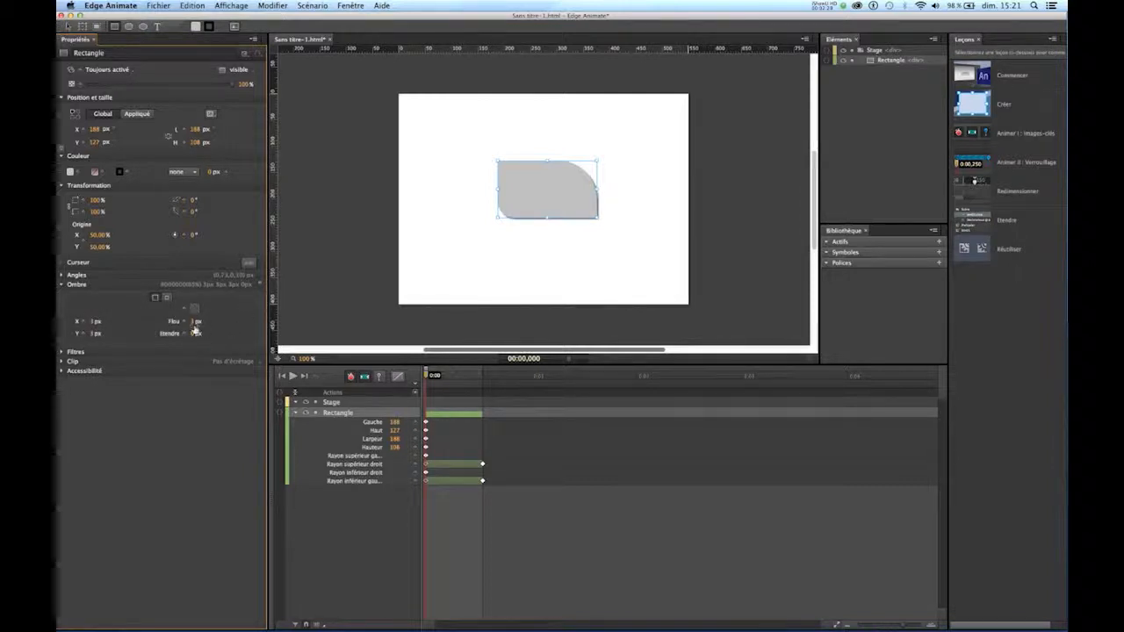
pyautogui.moveTo(194, 323); pyautogui.dragTo(201, 322)
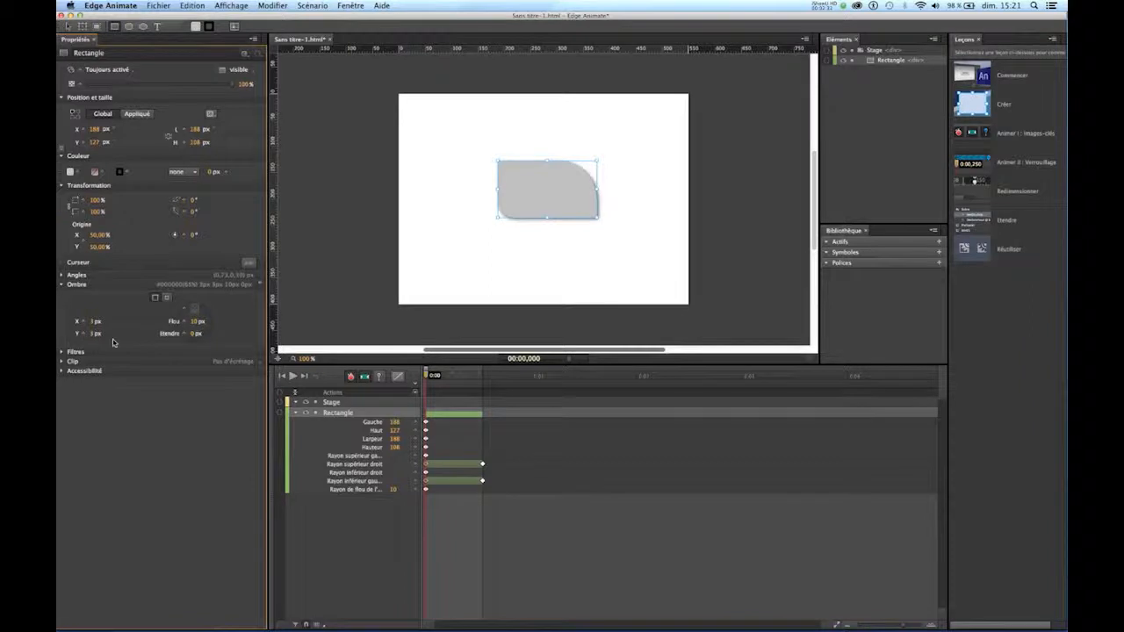
pyautogui.moveTo(91, 337); pyautogui.dragTo(84, 319)
pyautogui.click(61, 284)
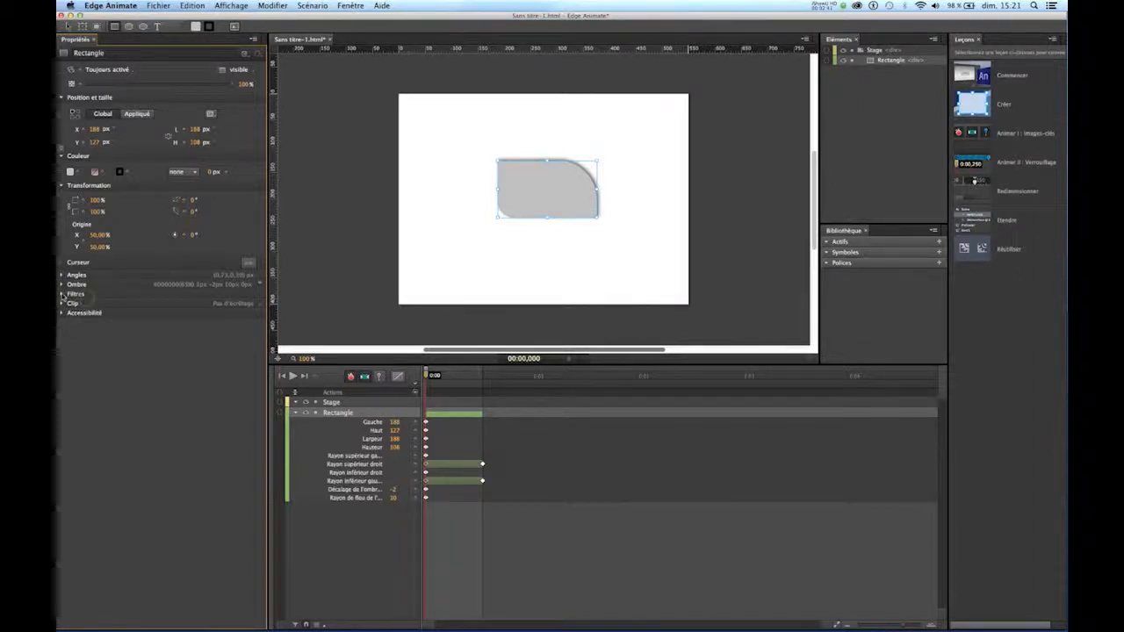
# Apply a 33% inversion filter to the rectangle and set its background colour to red
pyautogui.click(62, 295)
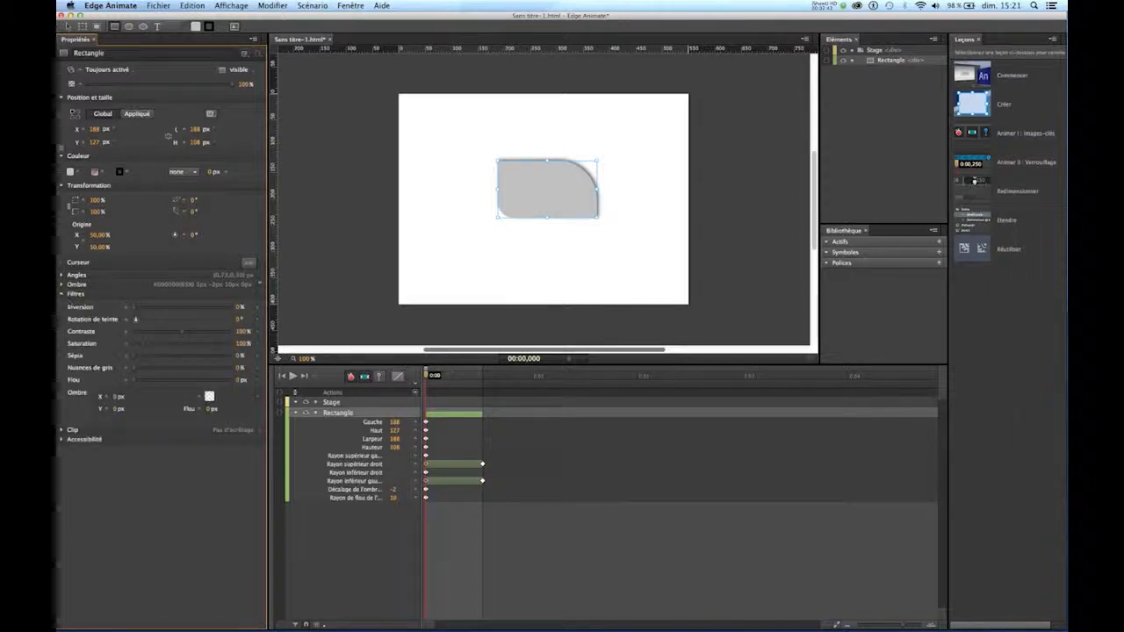
pyautogui.moveTo(131, 307); pyautogui.dragTo(203, 316)
pyautogui.click(71, 173)
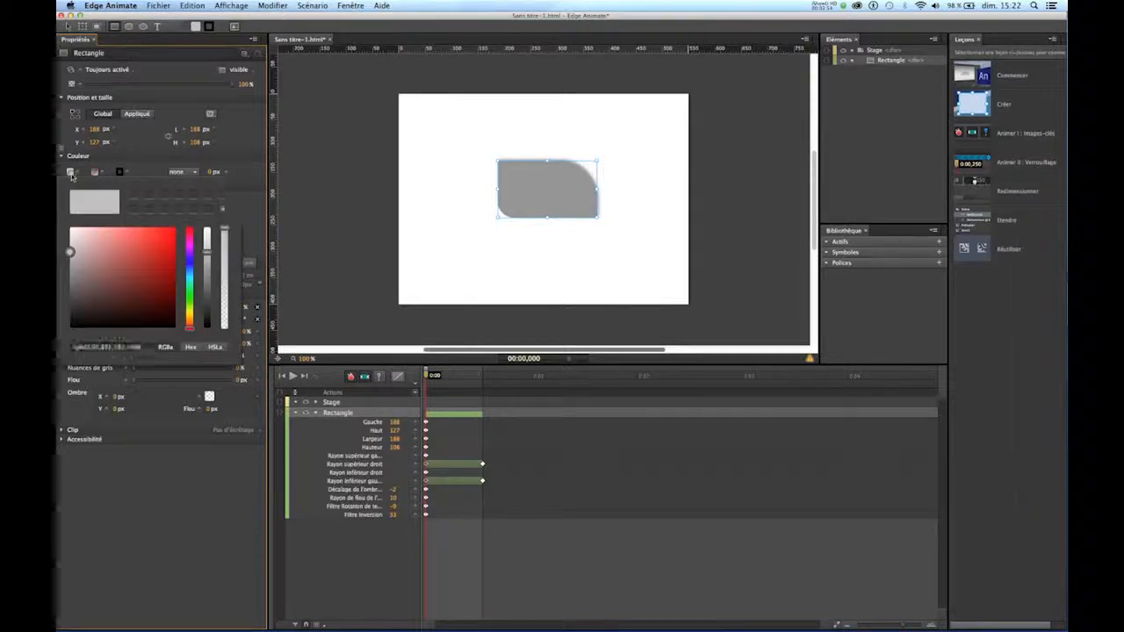
pyautogui.click(172, 242)
pyautogui.click(213, 493)
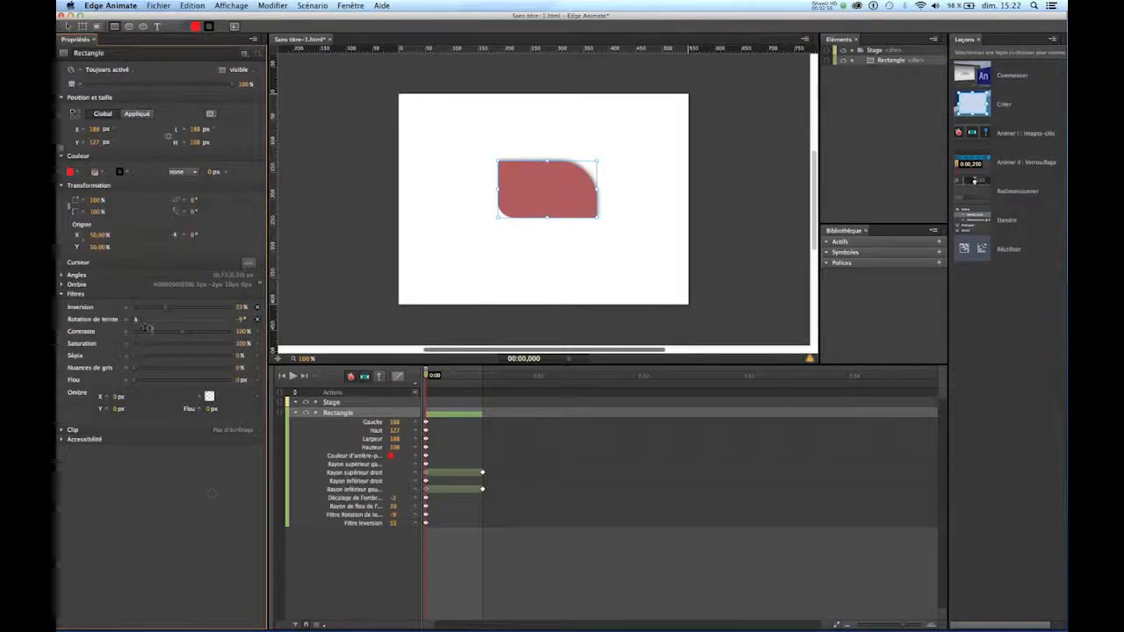
# Set the rectangle's filters to hue rotation 103°, saturation 349%, sepia 80%, greyscale 9% and blur 17 px
pyautogui.moveTo(158, 326); pyautogui.dragTo(182, 324)
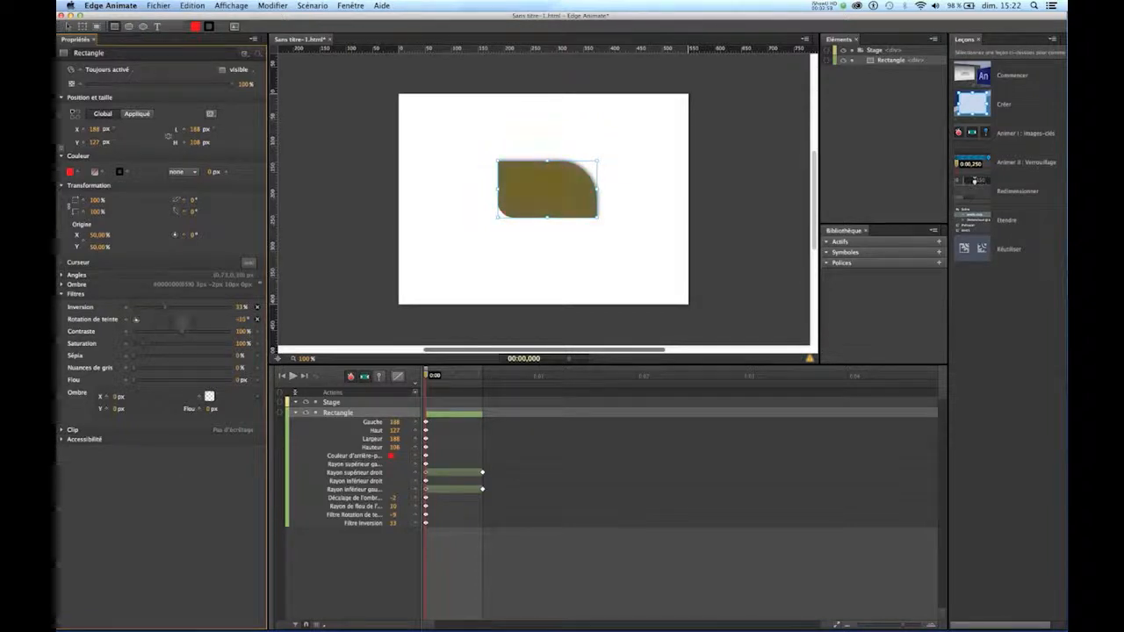
pyautogui.click(809, 360)
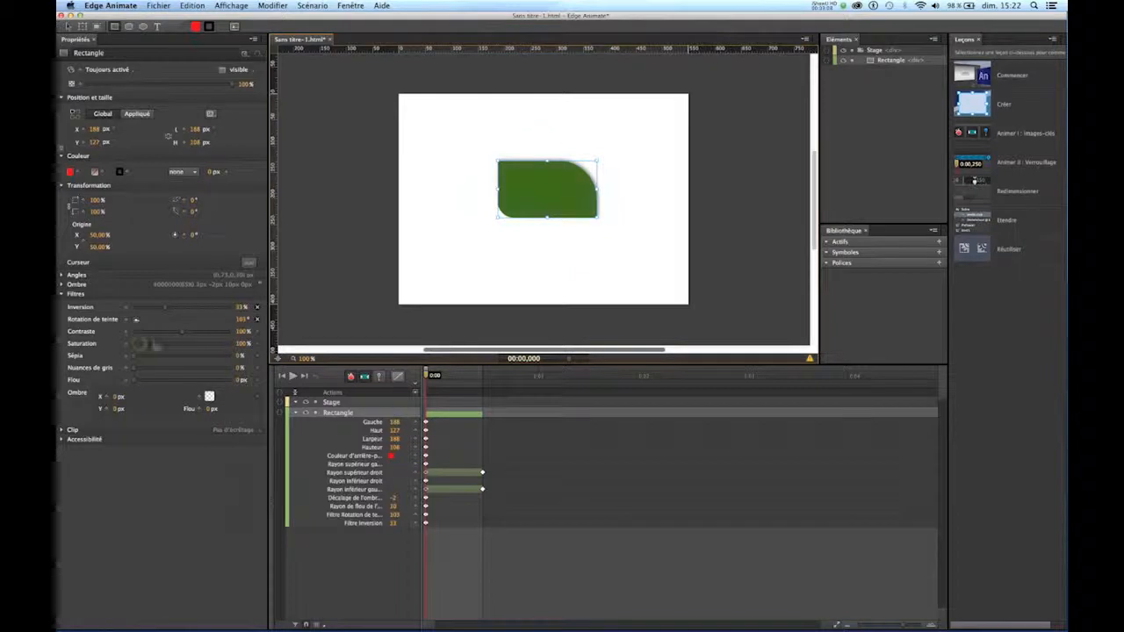
pyautogui.moveTo(146, 343); pyautogui.dragTo(211, 357)
pyautogui.click(237, 360)
pyautogui.moveTo(135, 369)
pyautogui.mouseDown()
pyautogui.moveTo(173, 369)
pyautogui.moveTo(142, 370)
pyautogui.moveTo(134, 382)
pyautogui.moveTo(150, 384)
pyautogui.moveTo(137, 384)
pyautogui.mouseUp()
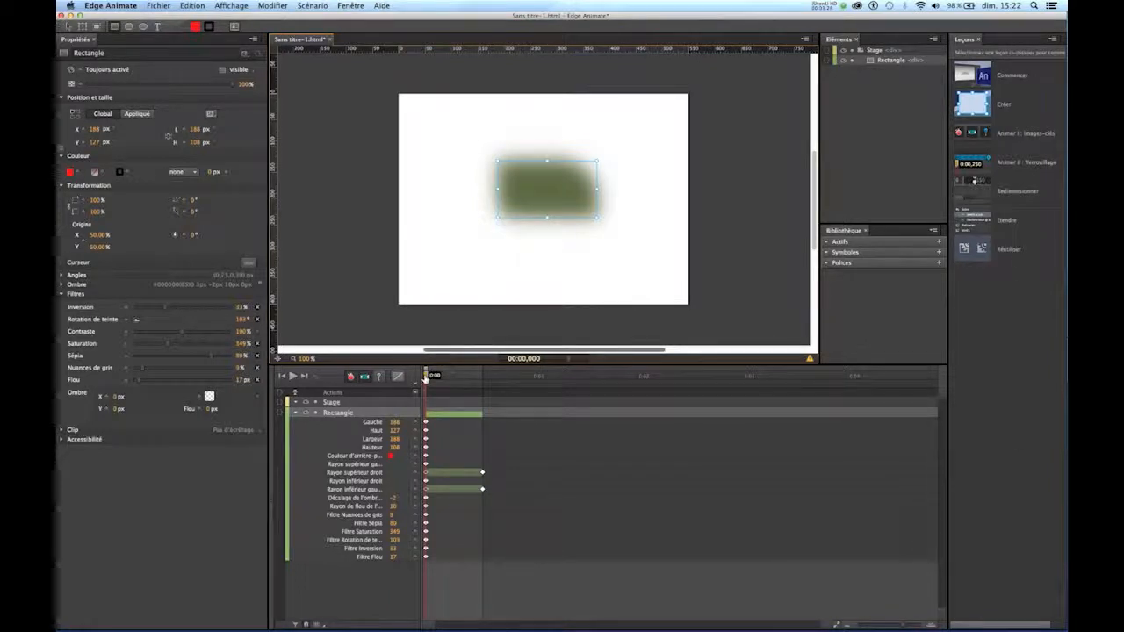
pyautogui.moveTo(426, 377)
pyautogui.mouseDown()
pyautogui.moveTo(460, 382)
pyautogui.moveTo(422, 383)
pyautogui.mouseUp()
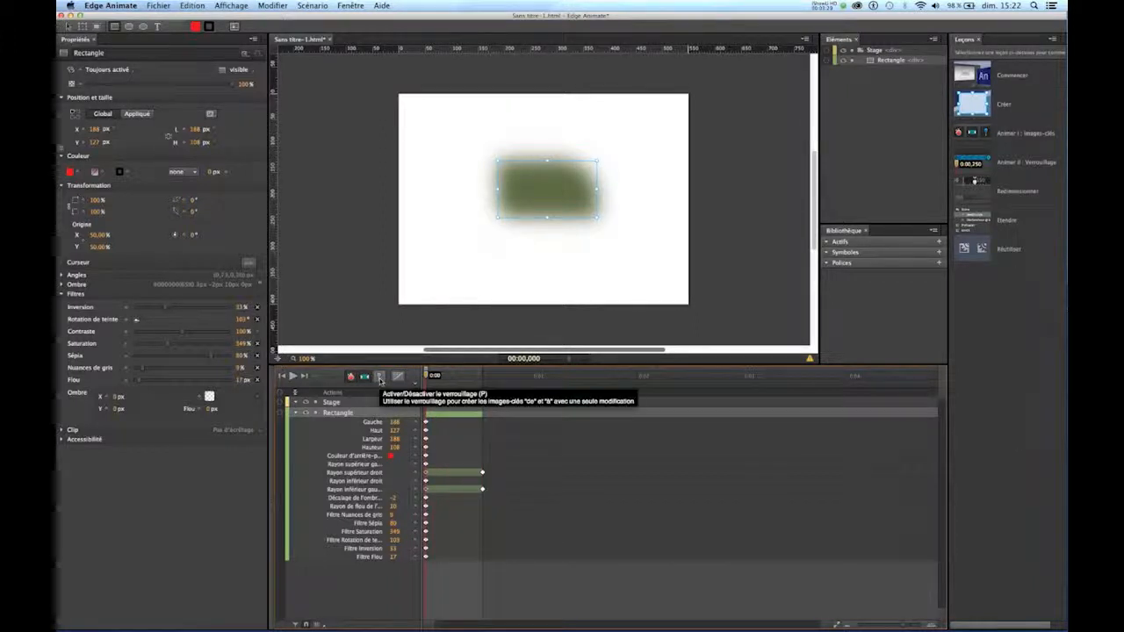